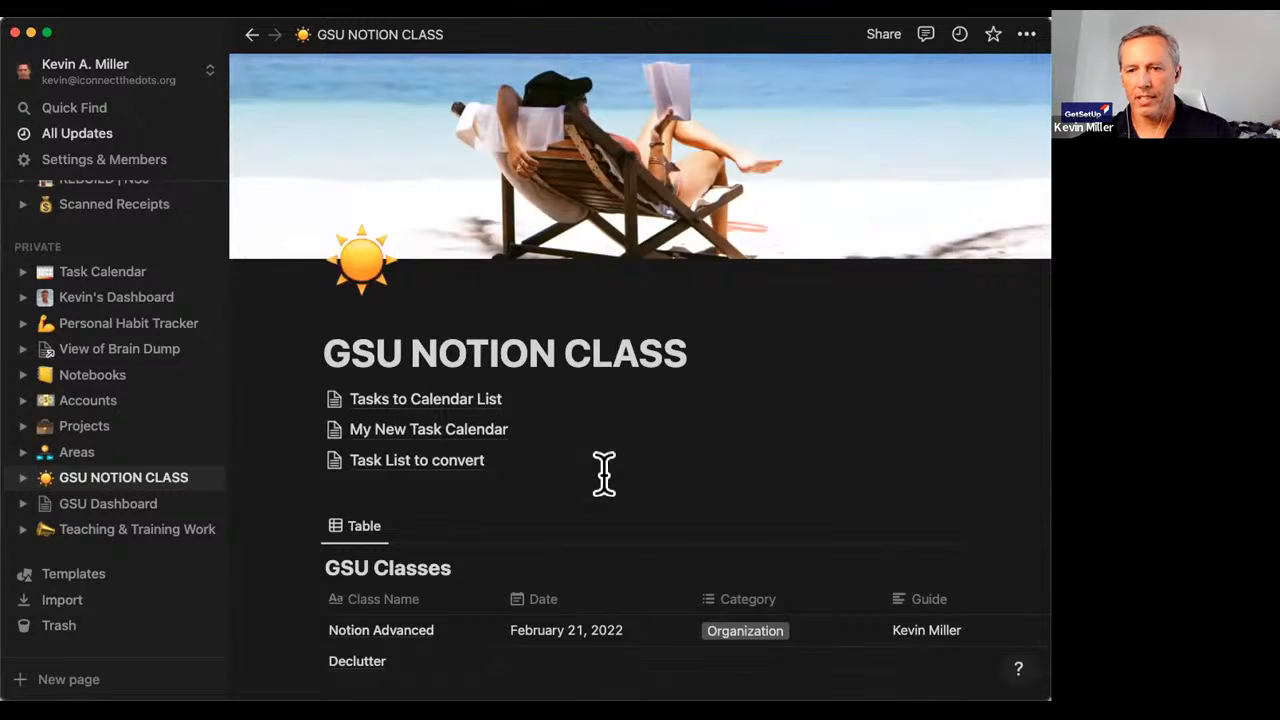
# Scroll down the GSU NOTION CLASS page until the subpage links below the YouTube embed are visible.
pyautogui.scroll(-10, 604, 474)
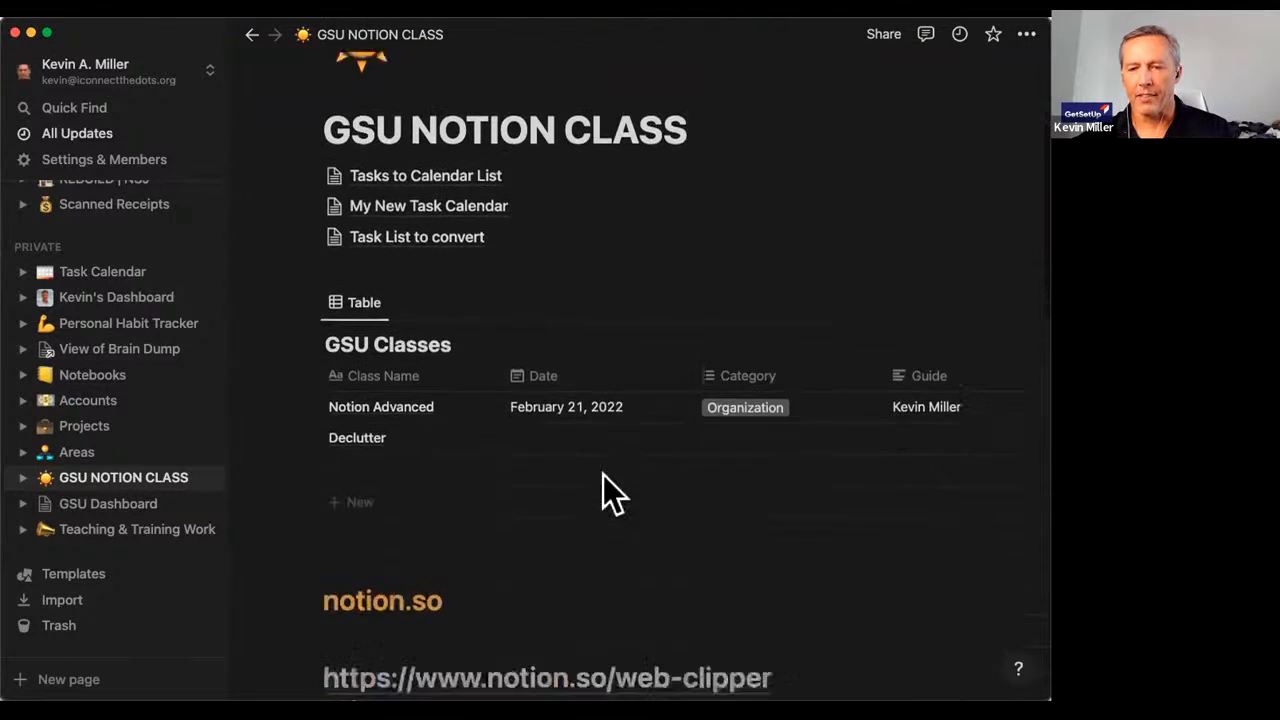
pyautogui.scroll(-15, 604, 474)
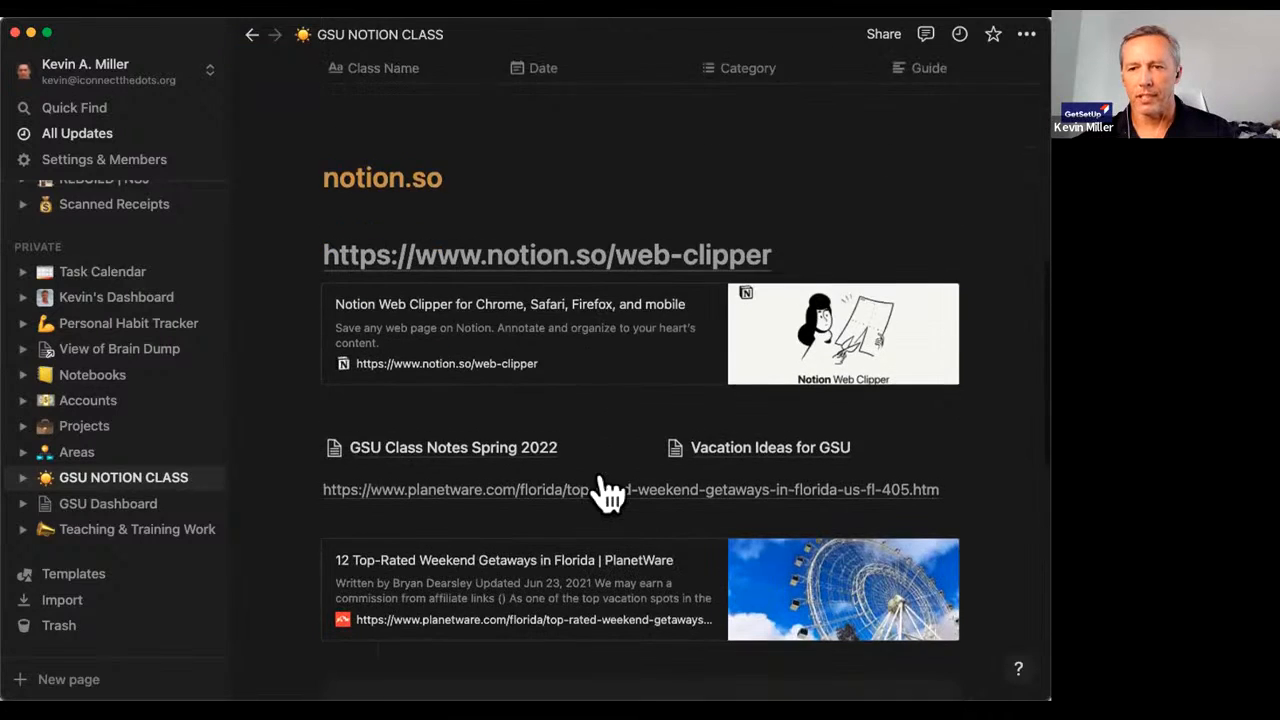
pyautogui.scroll(-1, 604, 490)
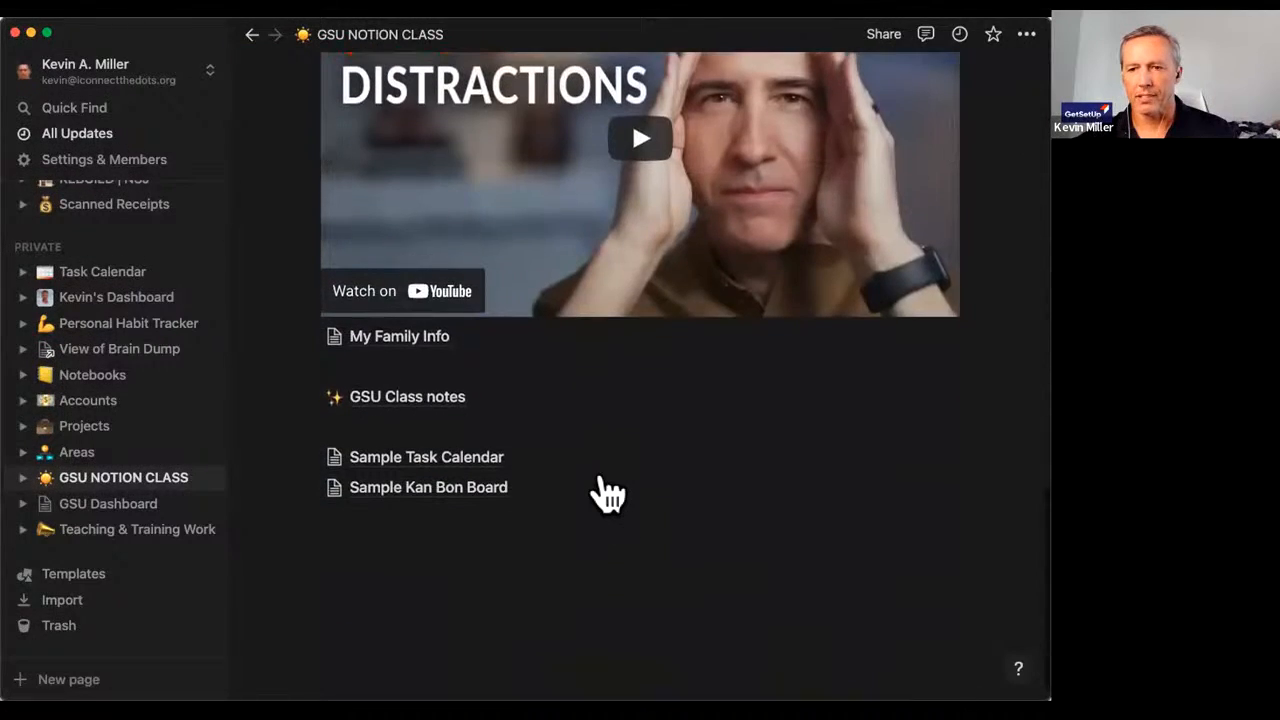
# Insert a new Page block below the last page link.
pyautogui.click(336, 504)
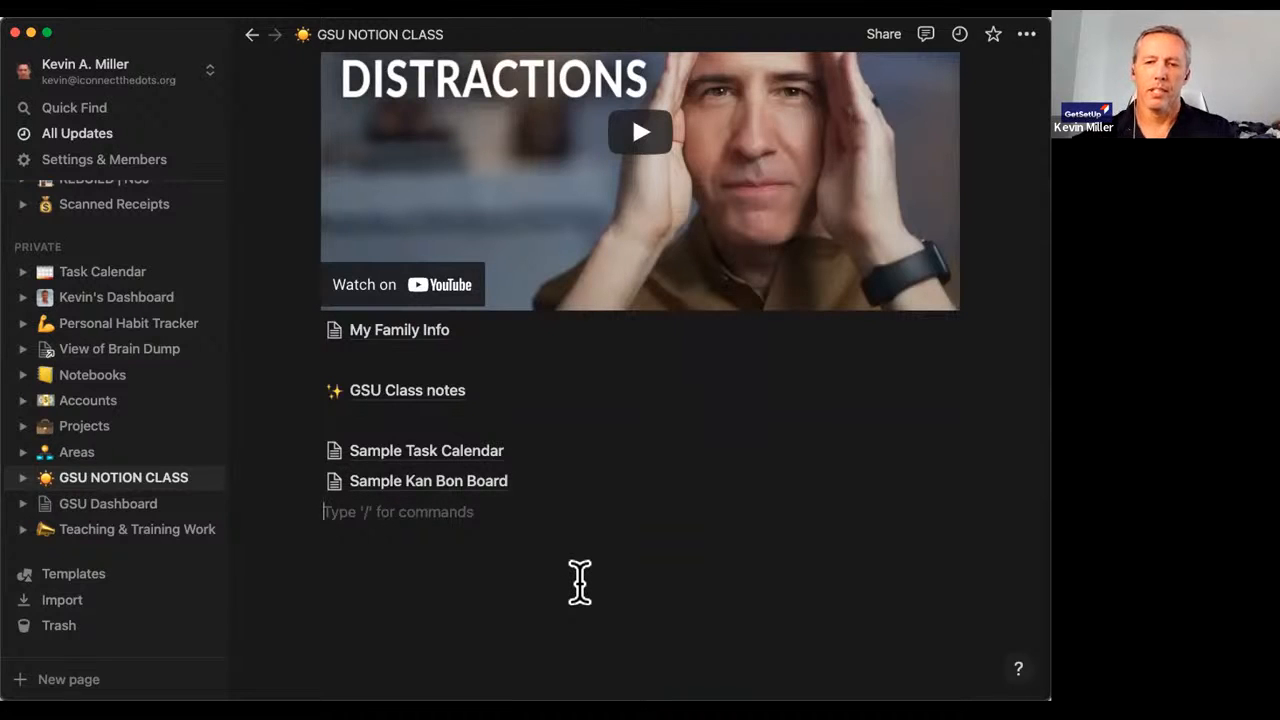
pyautogui.click(288, 508)
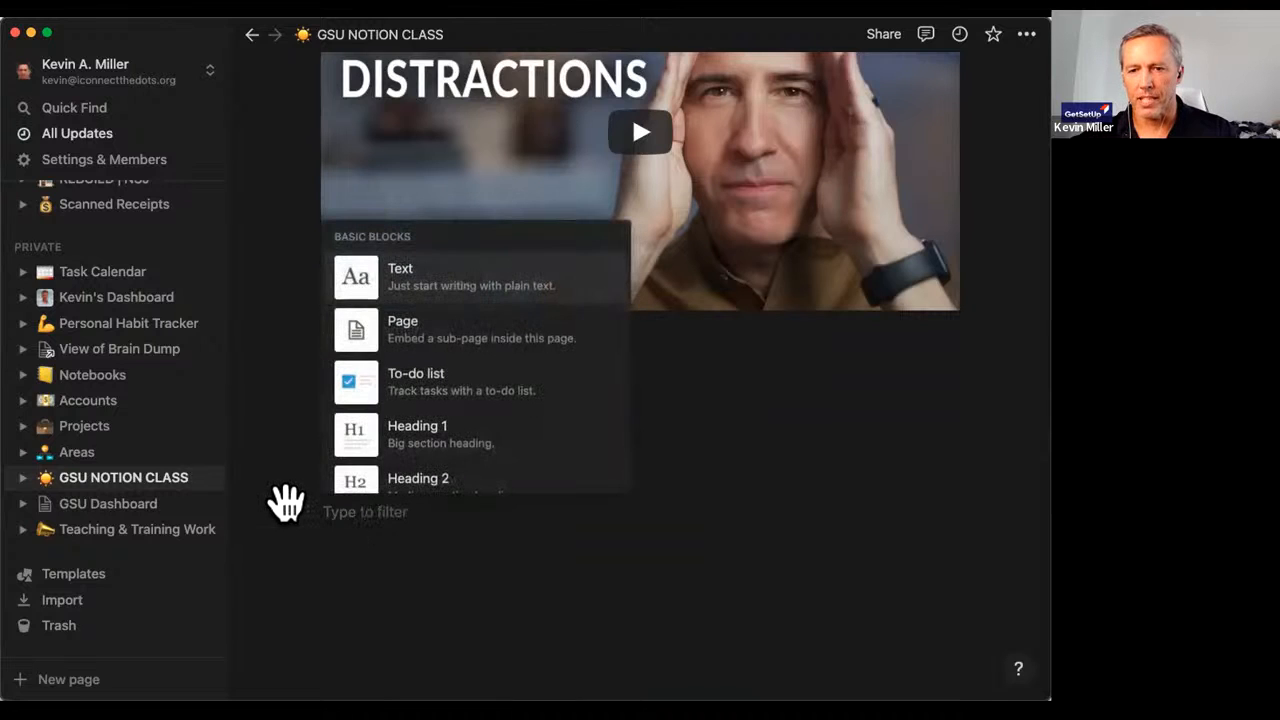
pyautogui.scroll(-2, 430, 343)
pyautogui.scroll(2, 430, 343)
pyautogui.click(445, 320)
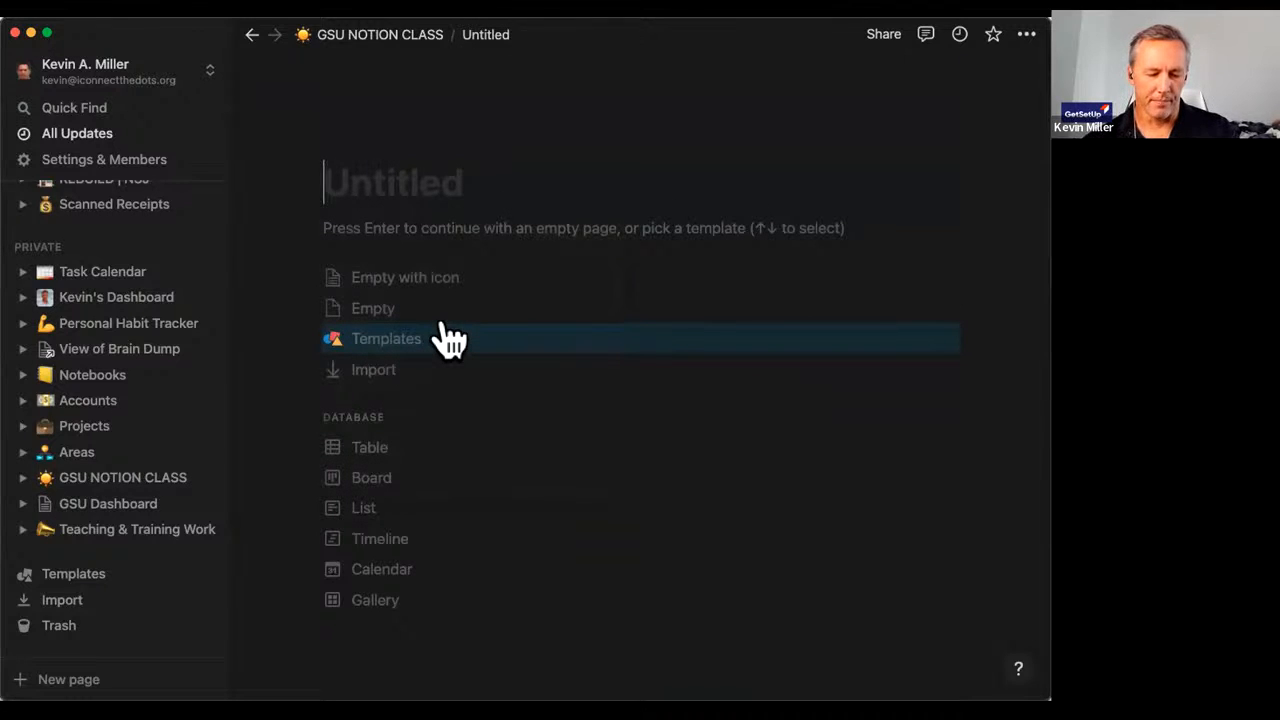
# Title the empty new page 'Gmail Trick' and go back to GSU NOTION CLASS.
pyautogui.write('Gmail Hack')
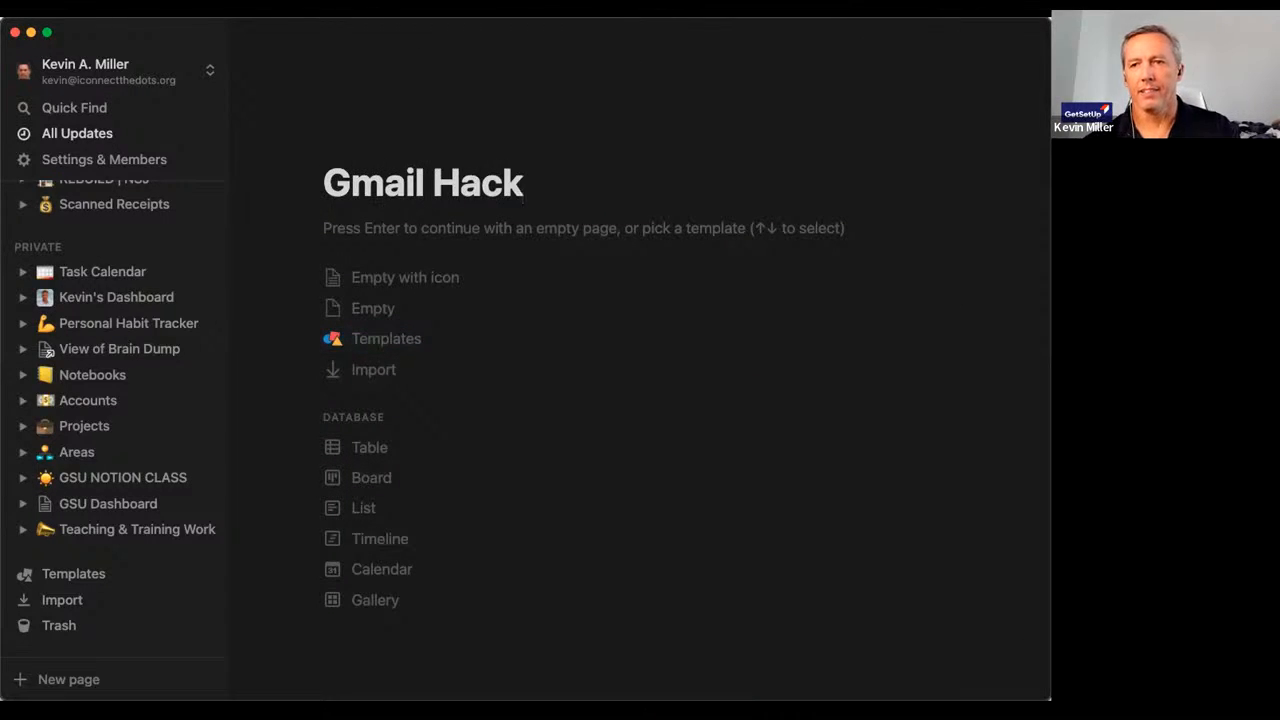
pyautogui.write(' Troc')
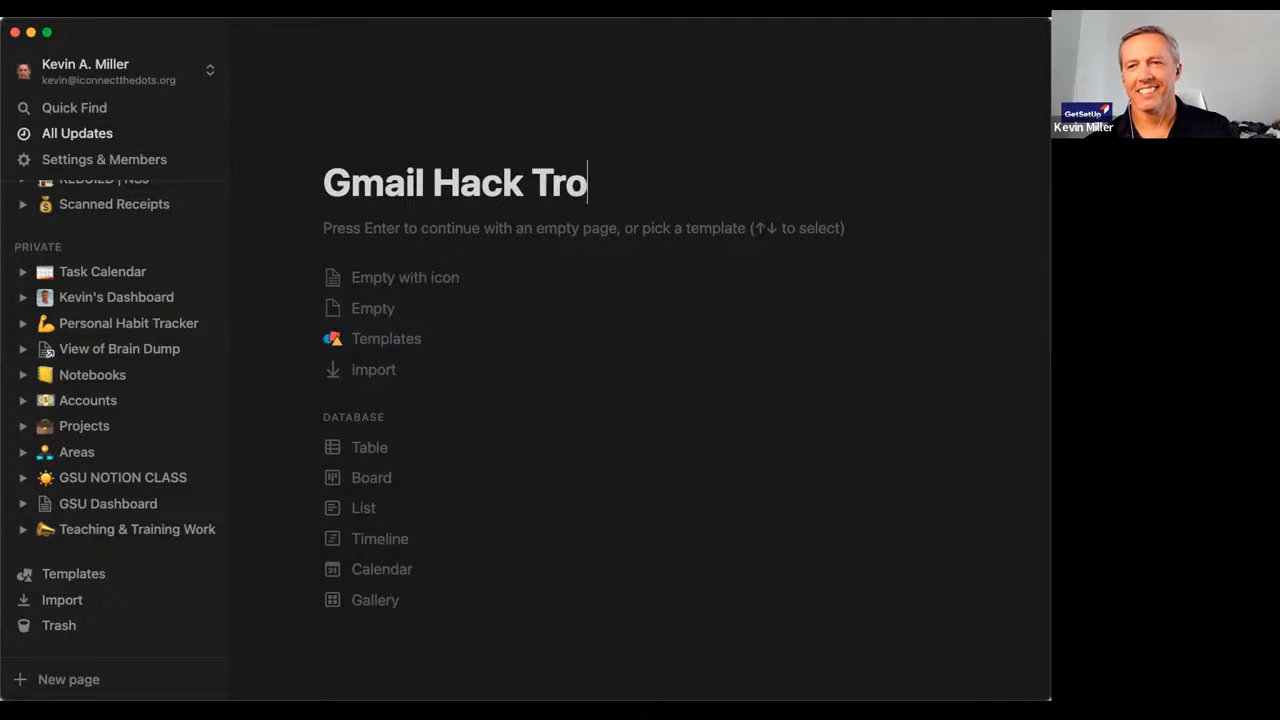
pyautogui.press('BackSpace')
pyautogui.press('BackSpace')
pyautogui.press('BackSpace')
pyautogui.press('BackSpace')
pyautogui.press('BackSpace')
pyautogui.press('BackSpace')
pyautogui.press('BackSpace')
pyautogui.press('BackSpace')
pyautogui.press('BackSpace')
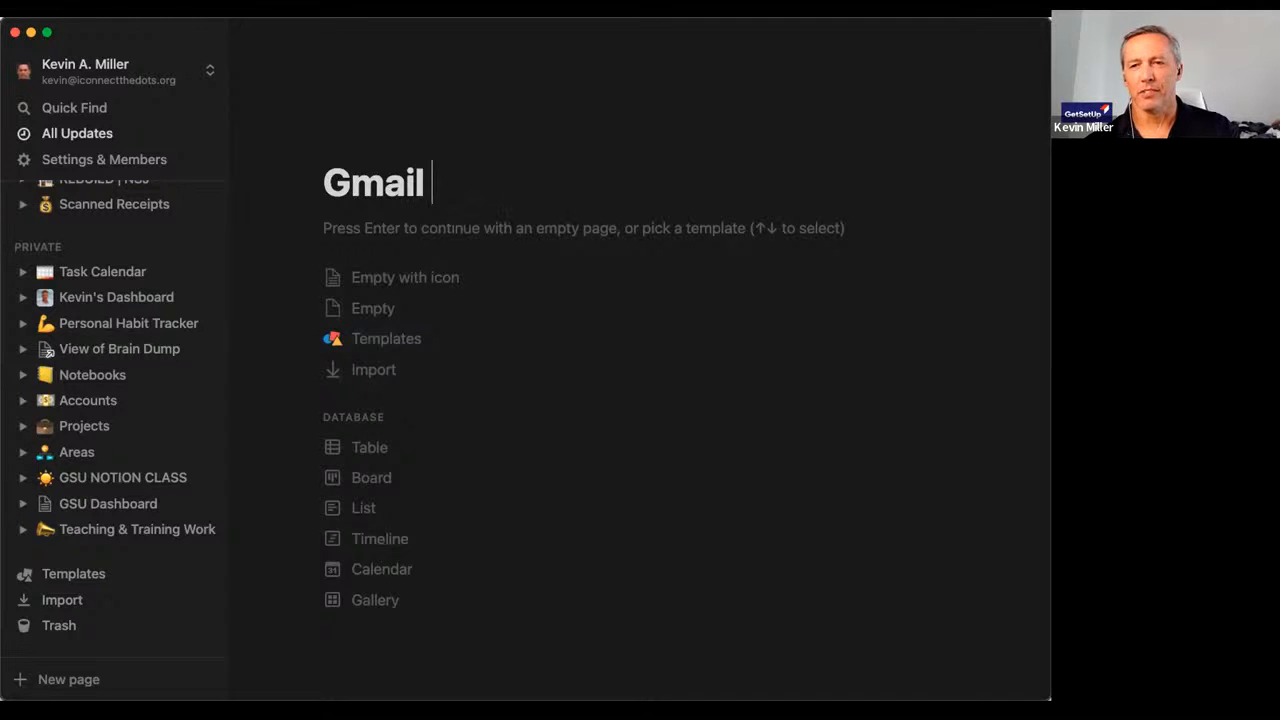
pyautogui.write('Trick')
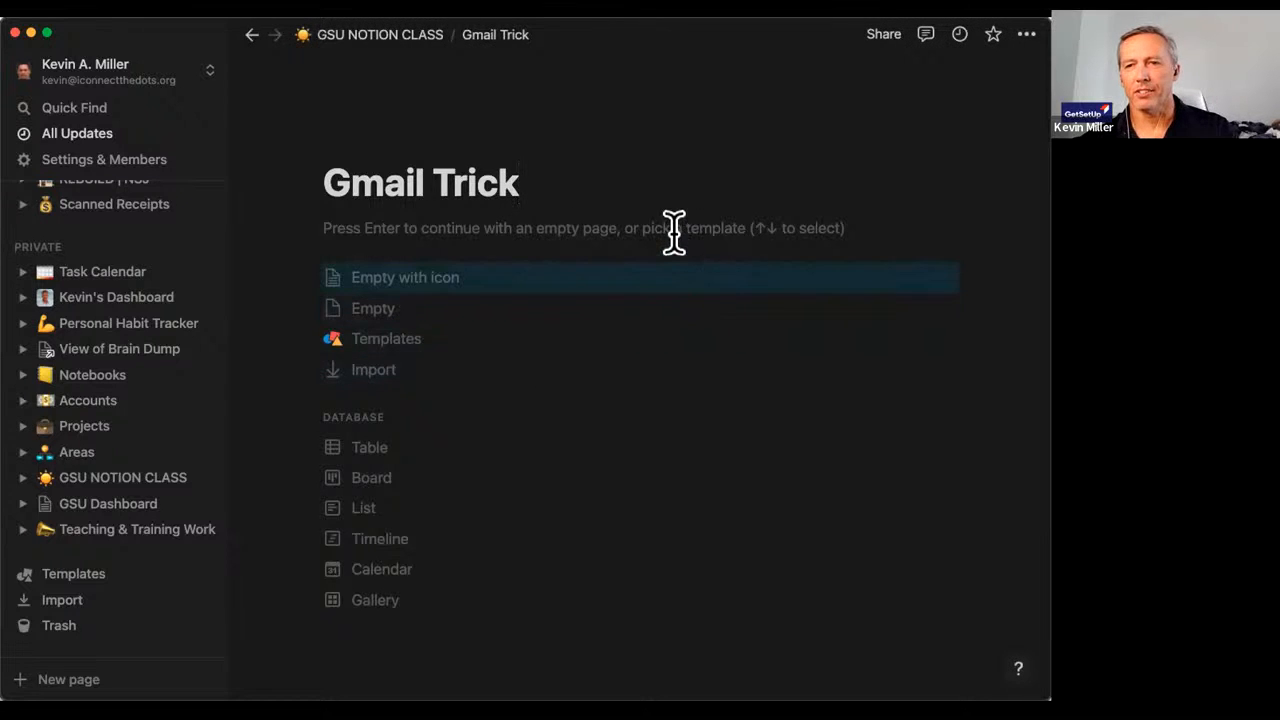
pyautogui.press('Return')
pyautogui.click(251, 34)
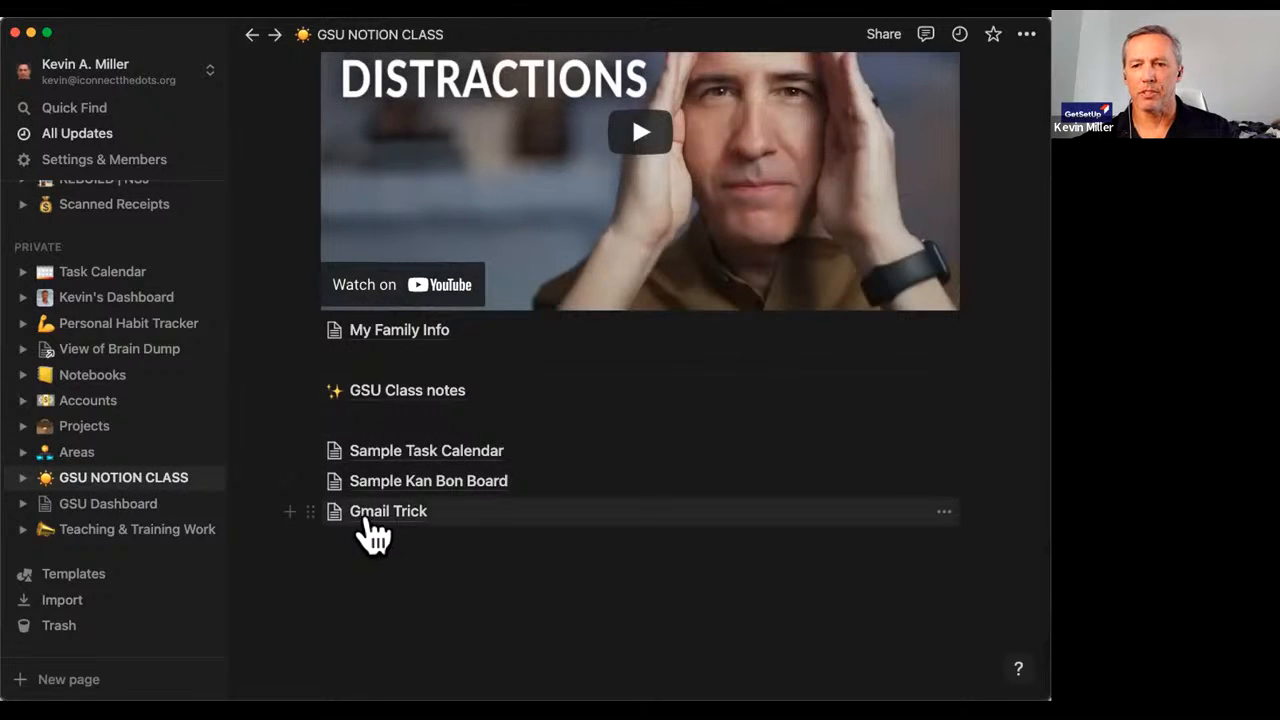
# Open the Gmail Trick subpage and type the sample Gmail address on its first line.
pyautogui.click(366, 521)
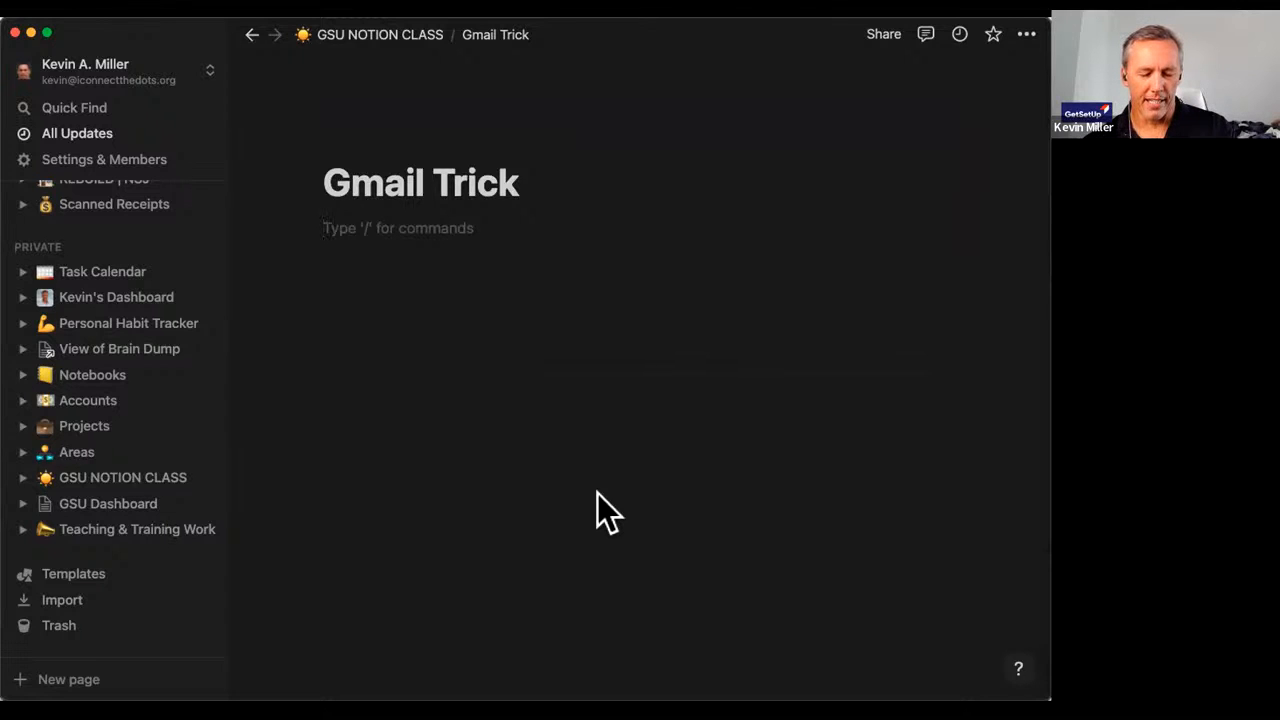
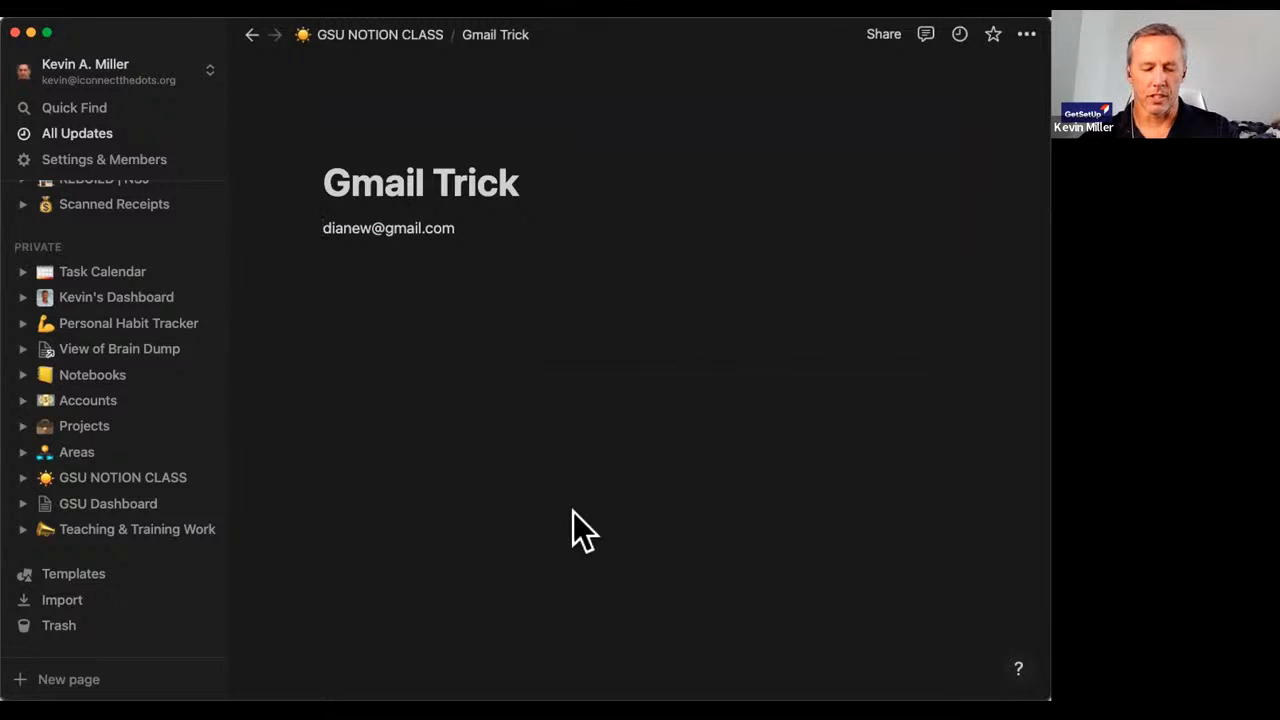
pyautogui.write('Rgul')
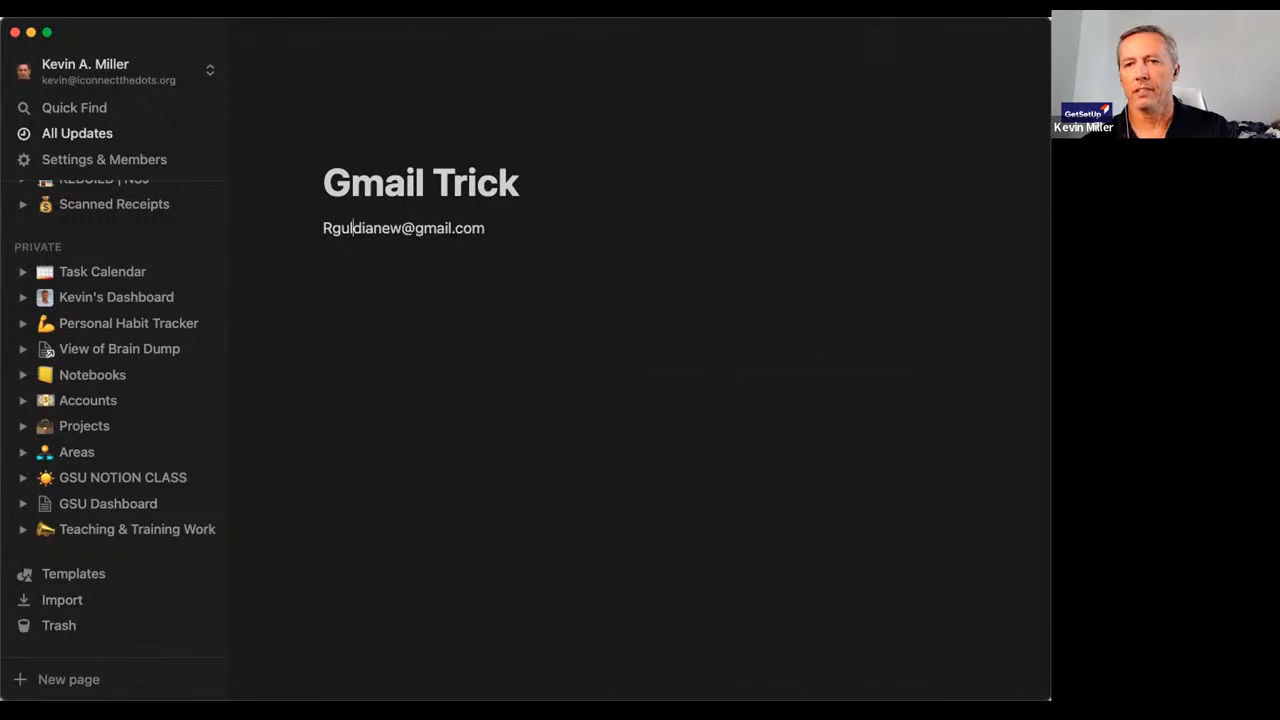
# Label the address 'Regular Email:' and start a new line below it.
pyautogui.press('BackSpace')
pyautogui.press('BackSpace')
pyautogui.press('BackSpace')
pyautogui.press('BackSpace')
pyautogui.write('Rg')
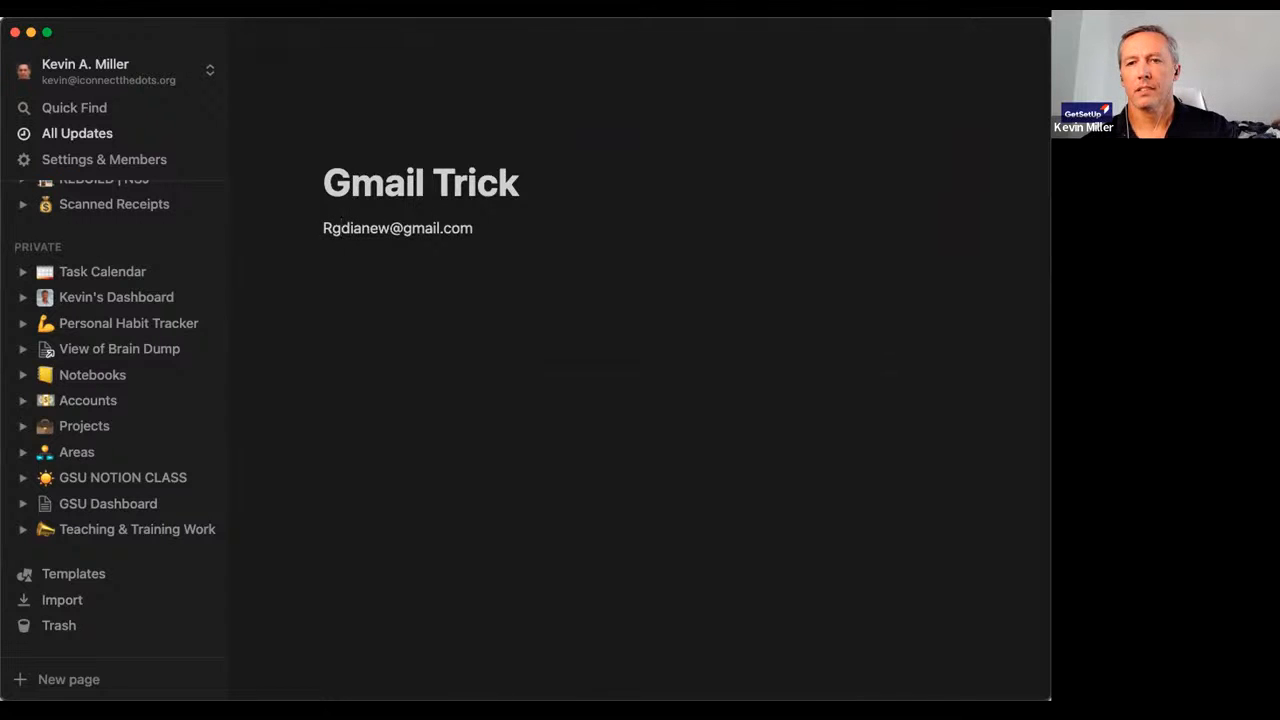
pyautogui.write('e')
pyautogui.press('BackSpace')
pyautogui.press('BackSpace')
pyautogui.write('efg')
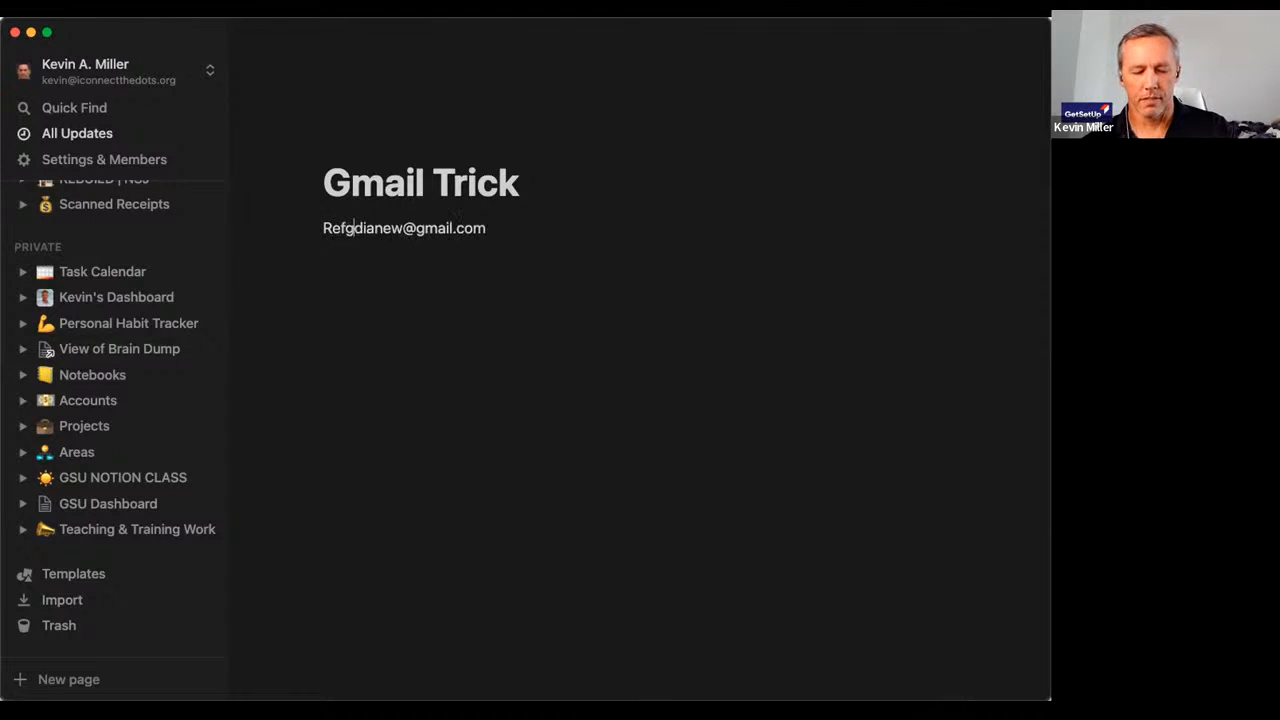
pyautogui.press('BackSpace')
pyautogui.press('BackSpace')
pyautogui.write('g')
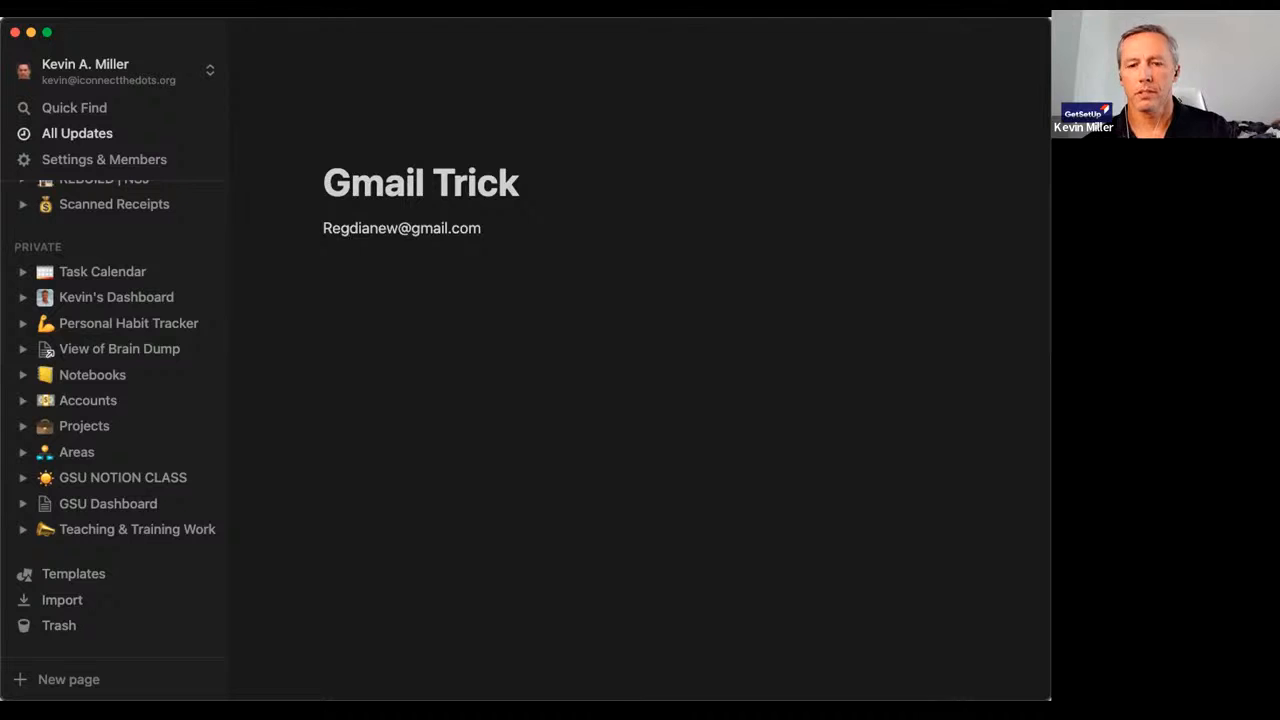
pyautogui.write('ular Emai')
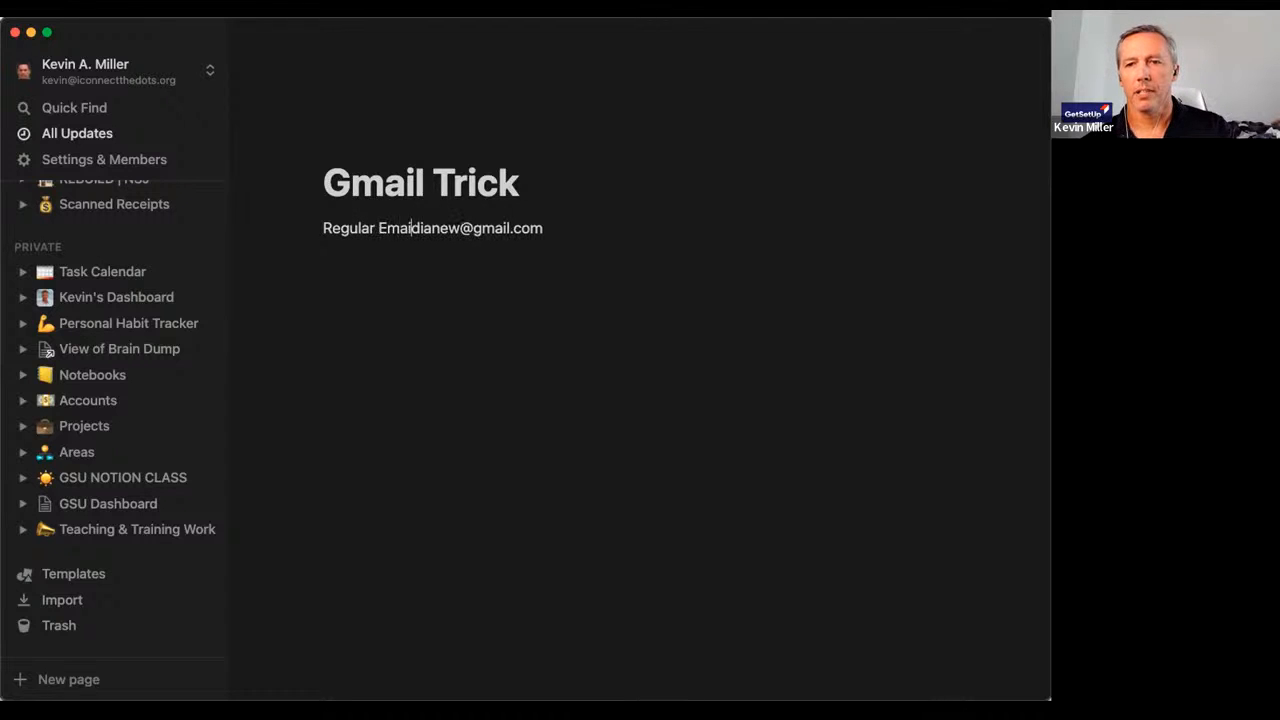
pyautogui.write('l:')
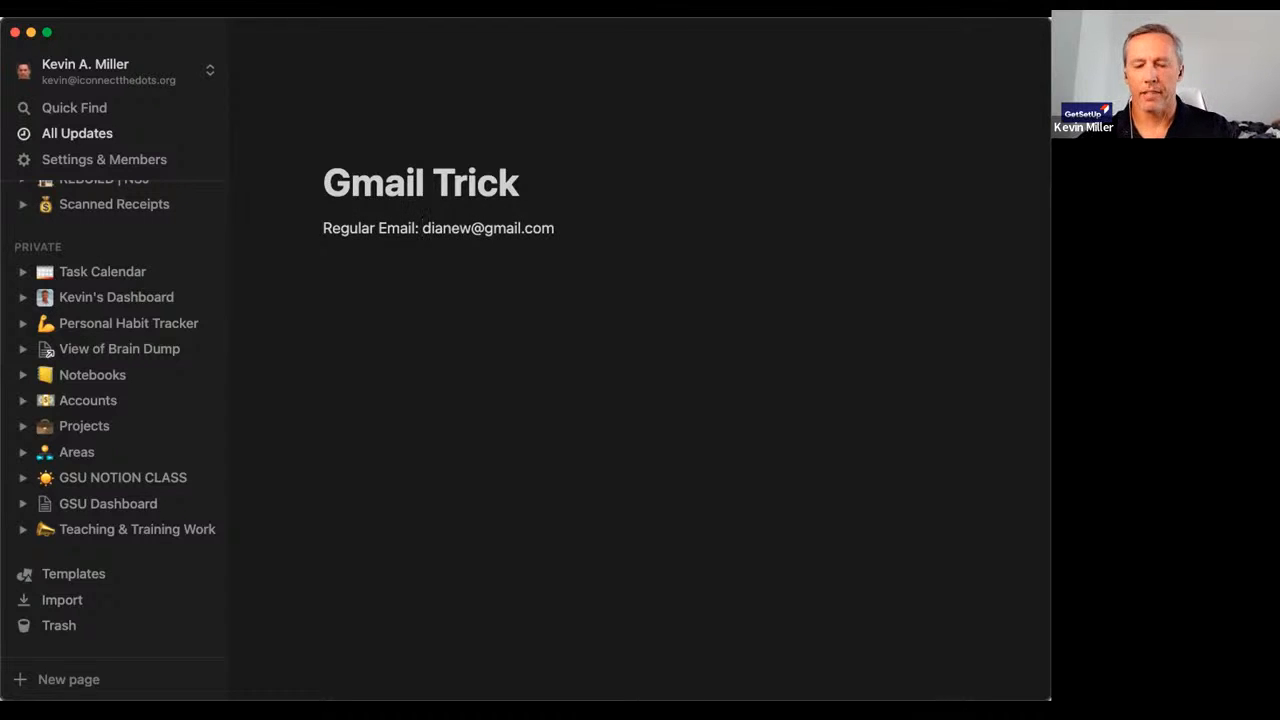
pyautogui.click(602, 221)
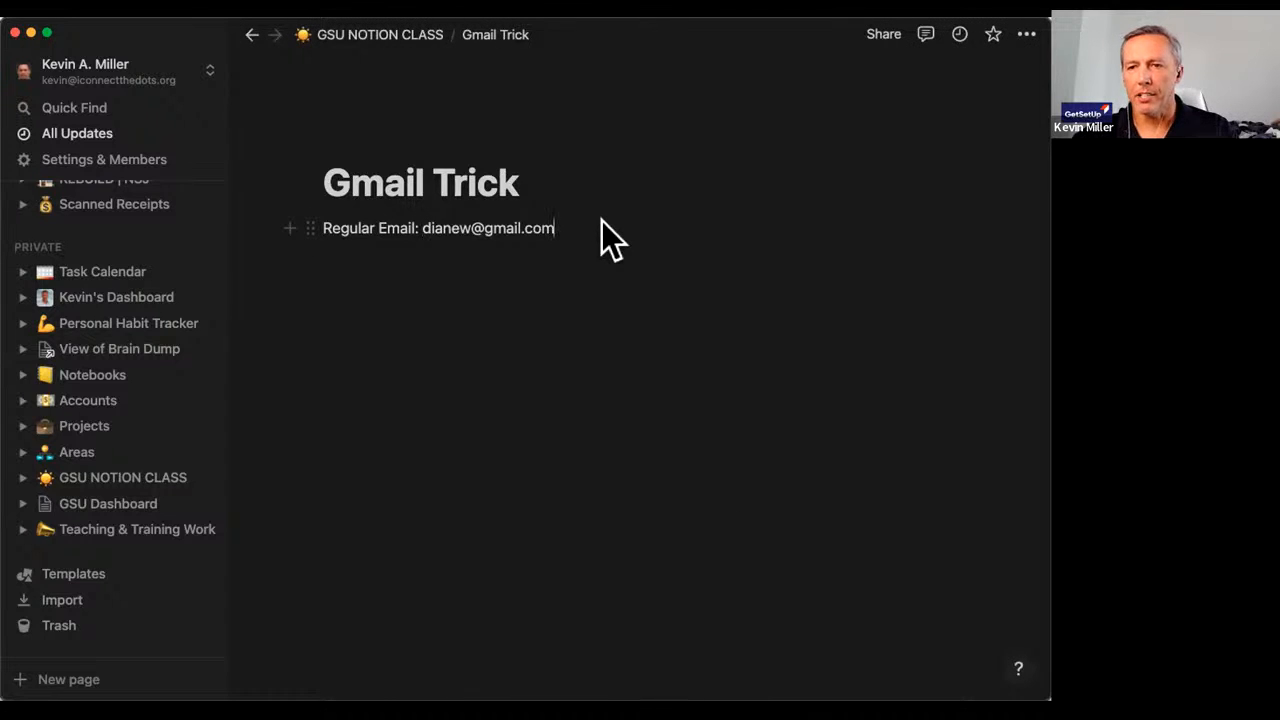
pyautogui.press('Return')
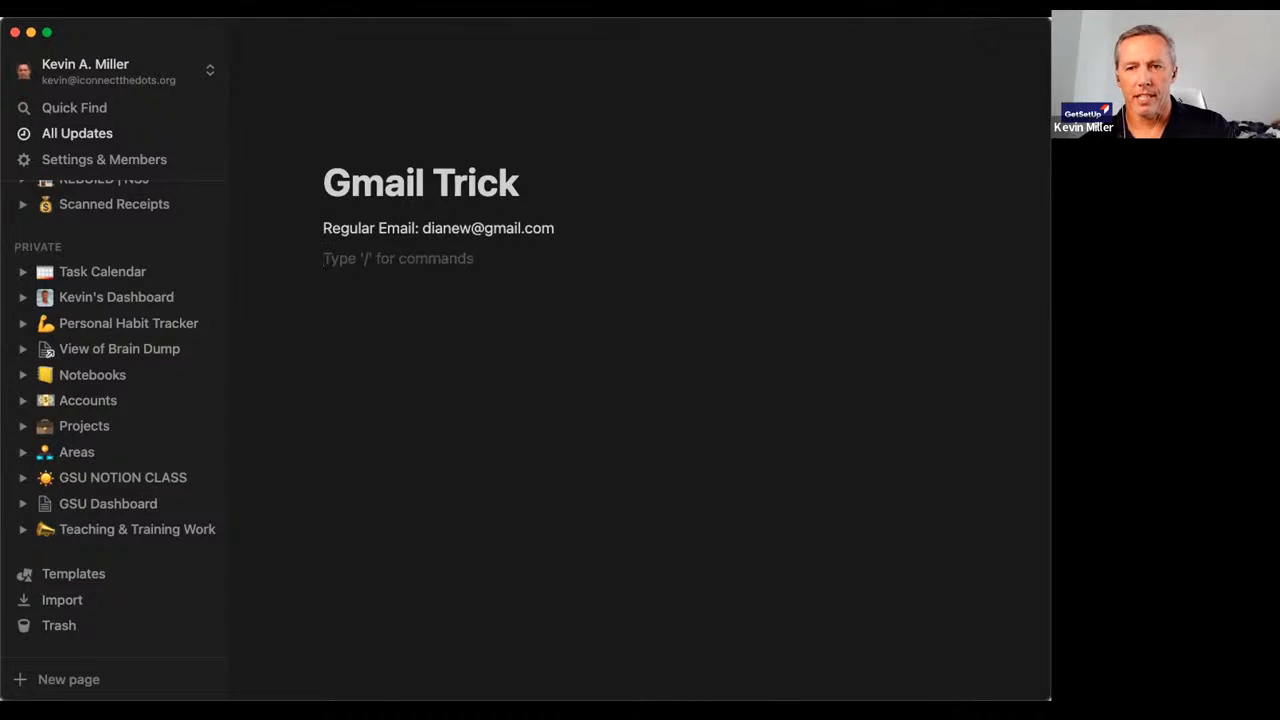
# Add a 'Trick Email:' line showing the same Gmail address with '+notion' before the @.
pyautogui.write('Trick Email')
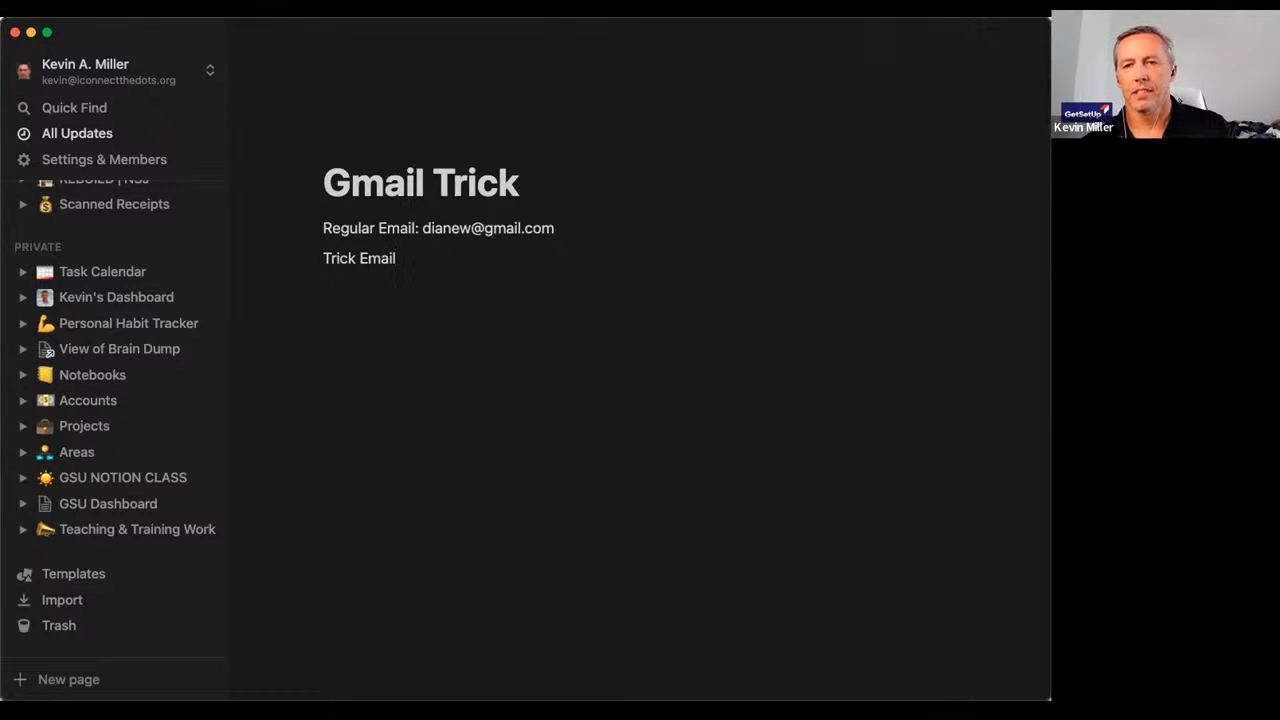
pyautogui.write(': de')
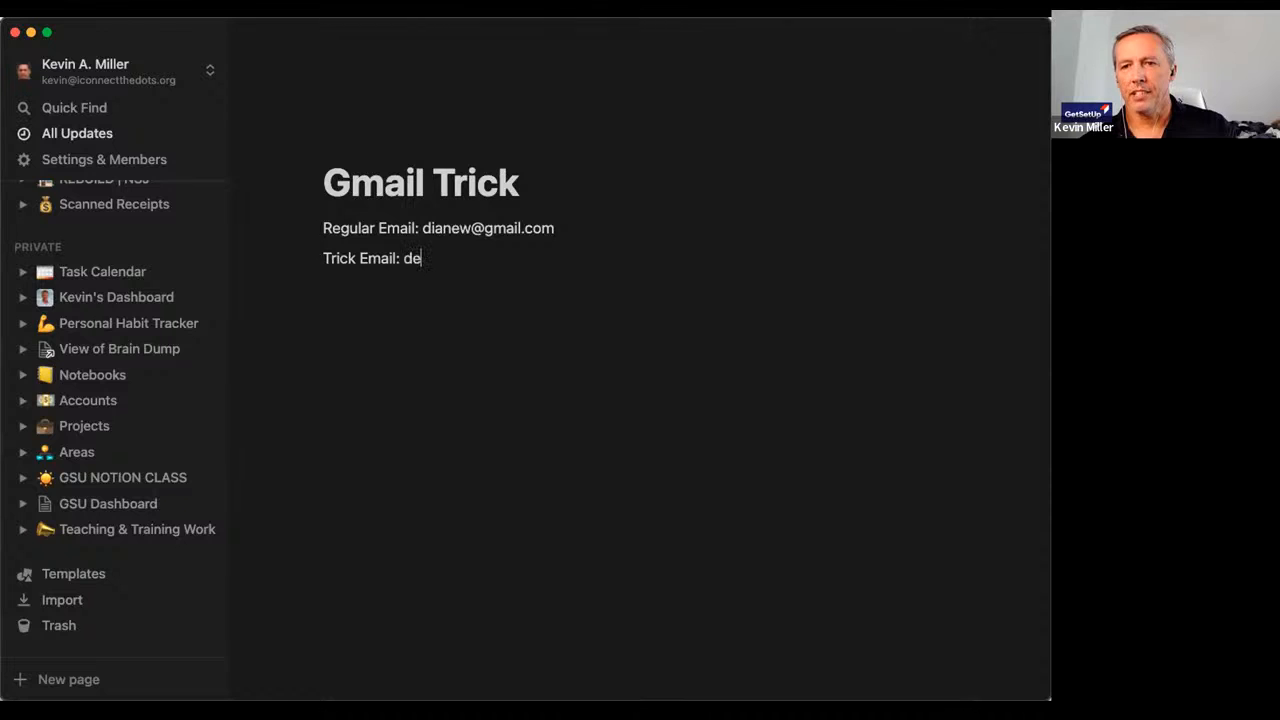
pyautogui.press('BackSpace')
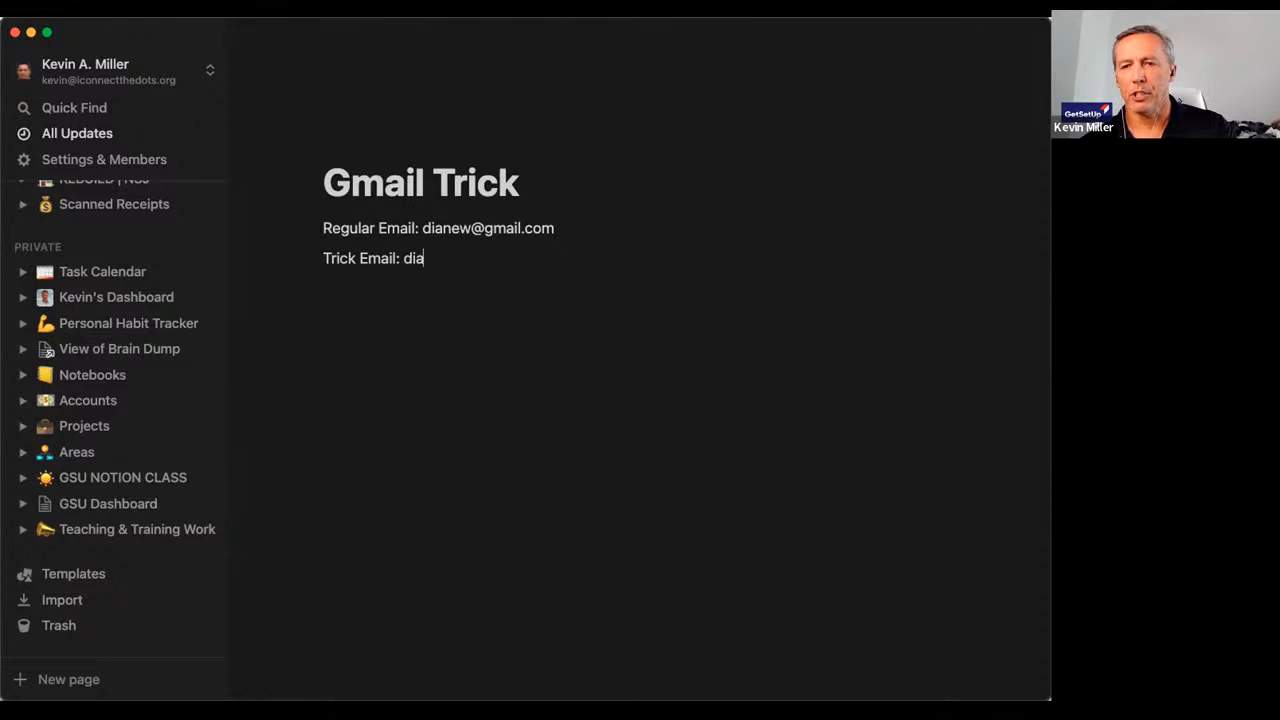
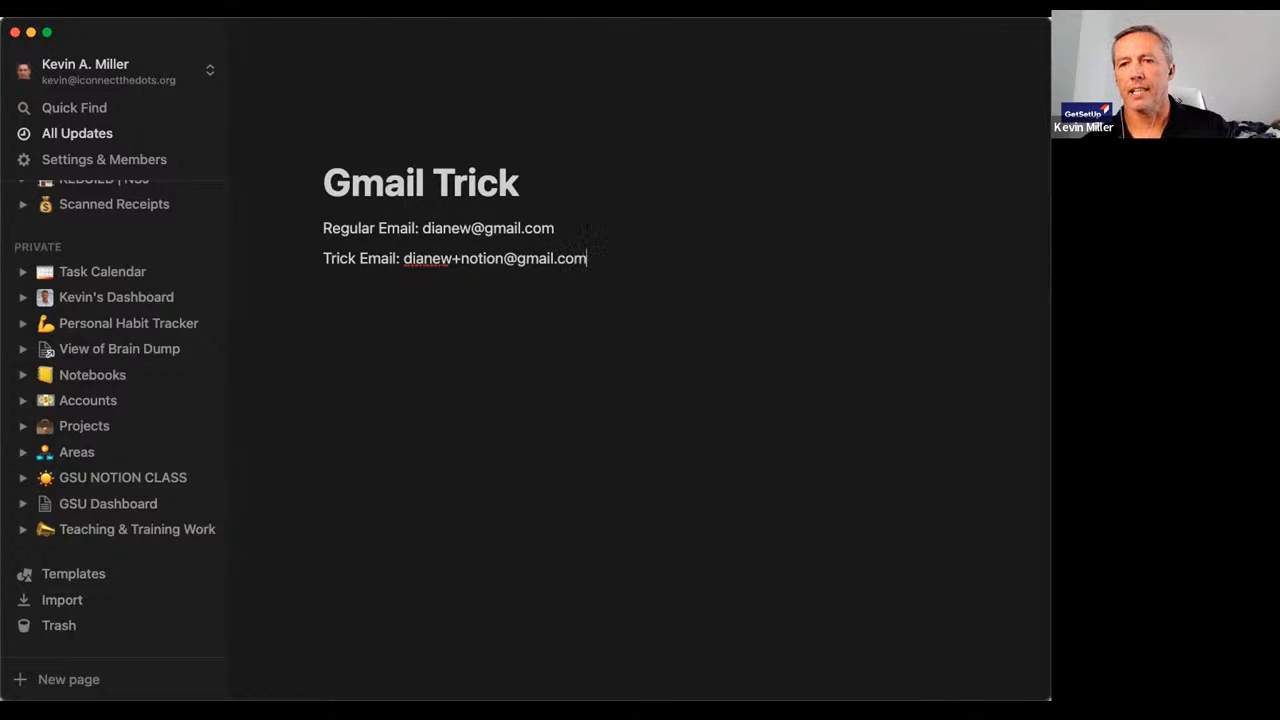
pyautogui.press('Return')
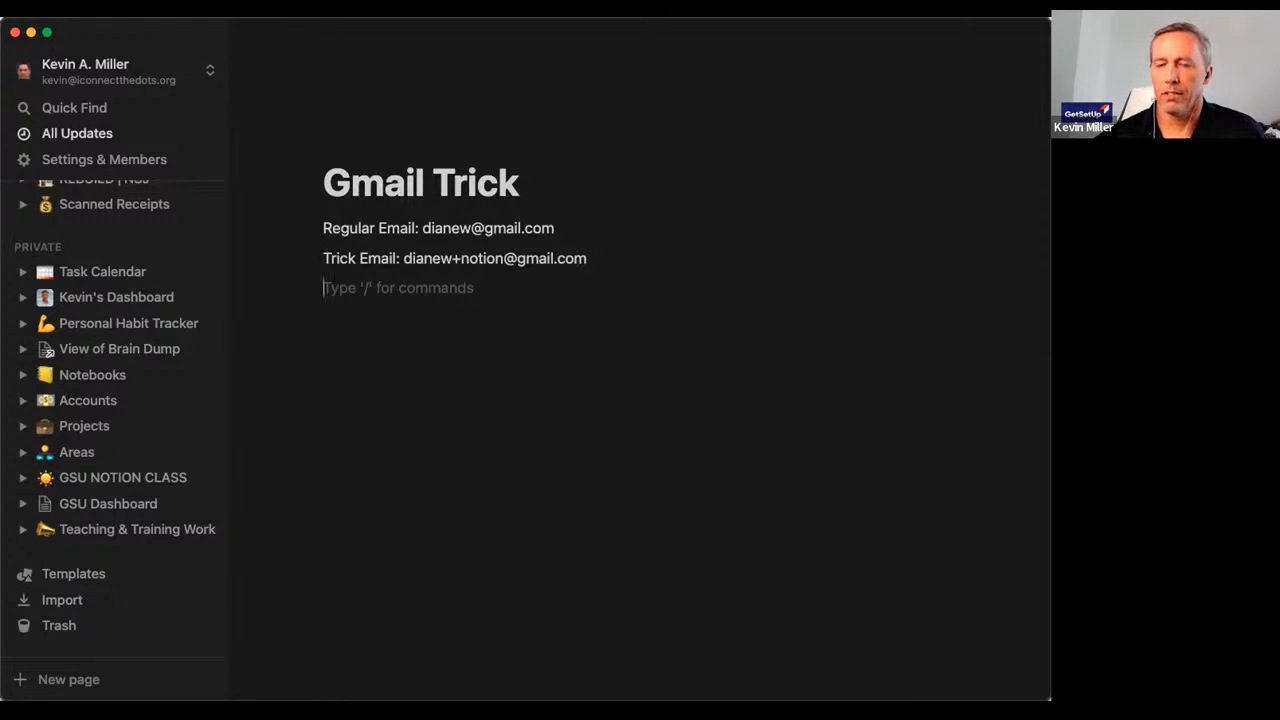
pyautogui.click(584, 224)
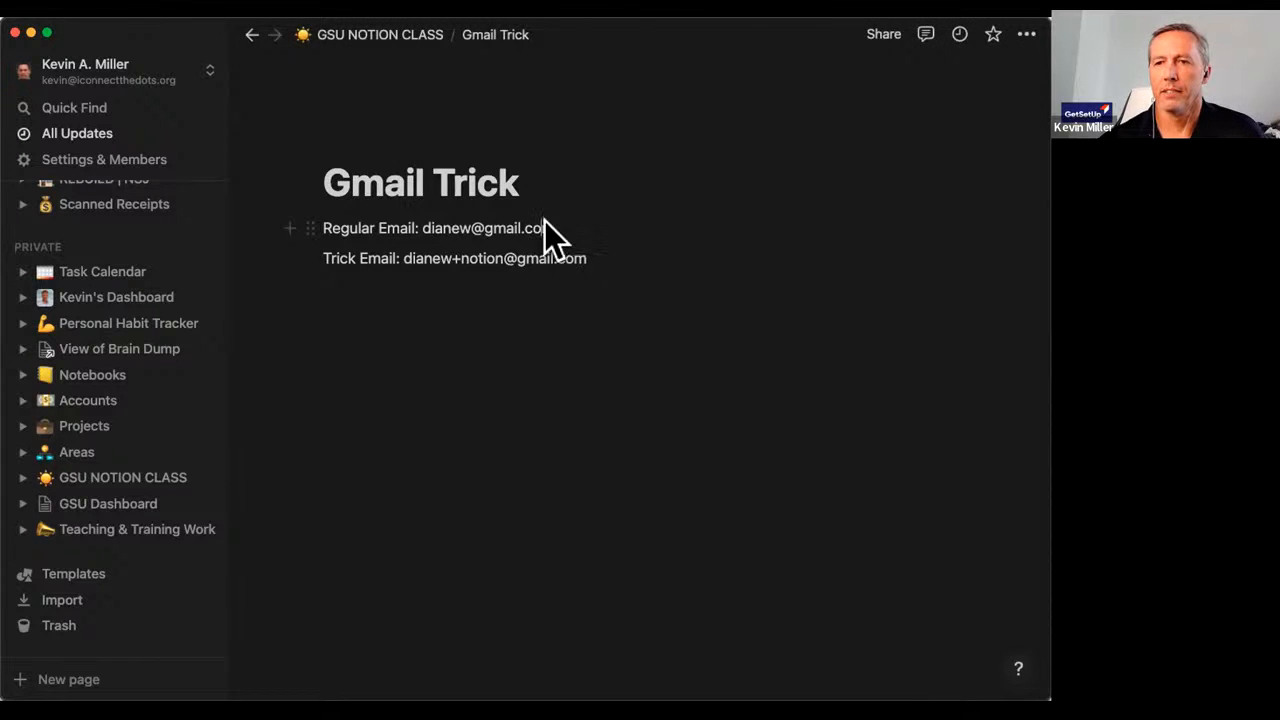
# Highlight the regular email line, then return to the parent GSU NOTION CLASS page.
pyautogui.moveTo(544, 221); pyautogui.dragTo(363, 221)
pyautogui.click(464, 226)
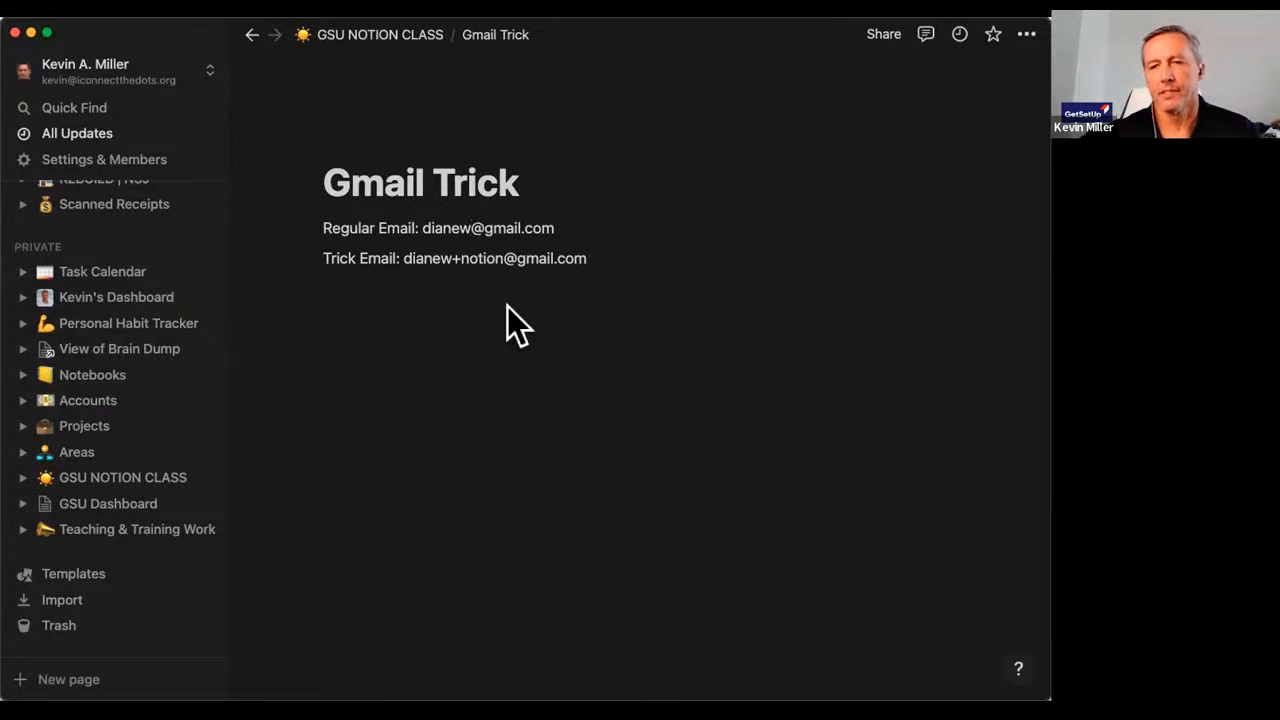
pyautogui.click(247, 38)
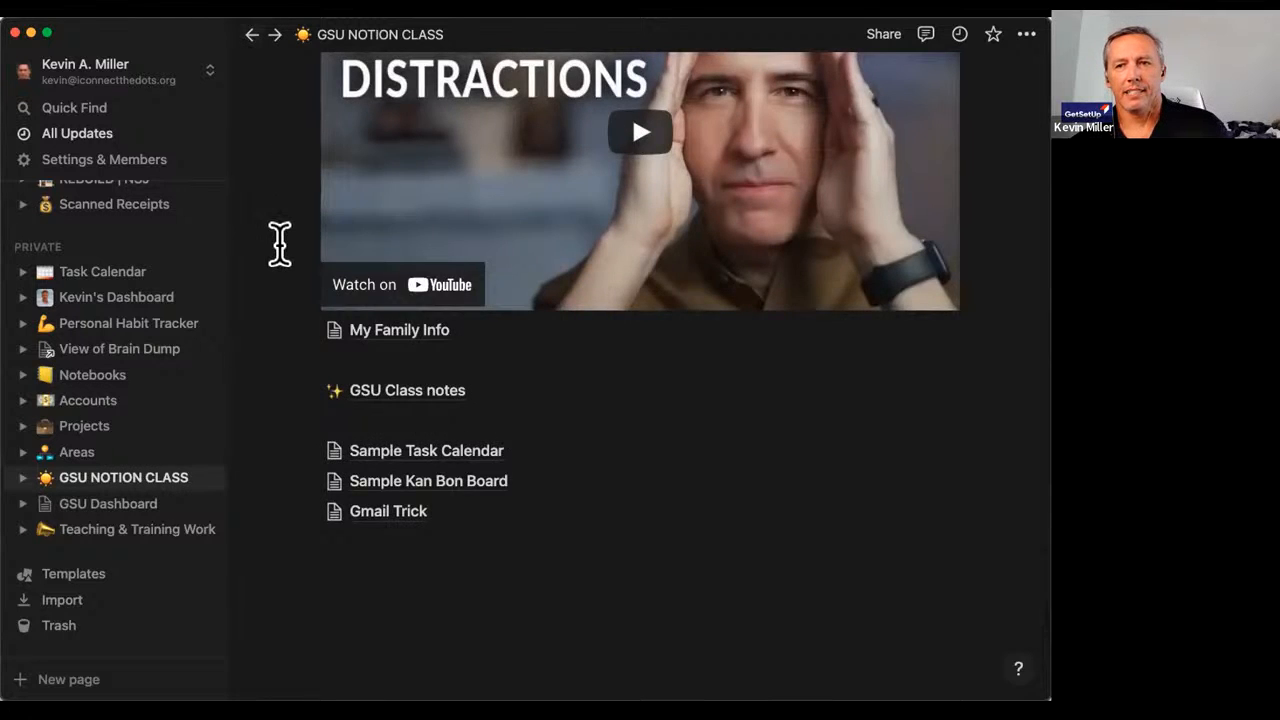
pyautogui.scroll(10, 277, 243)
pyautogui.scroll(5, 677, 306)
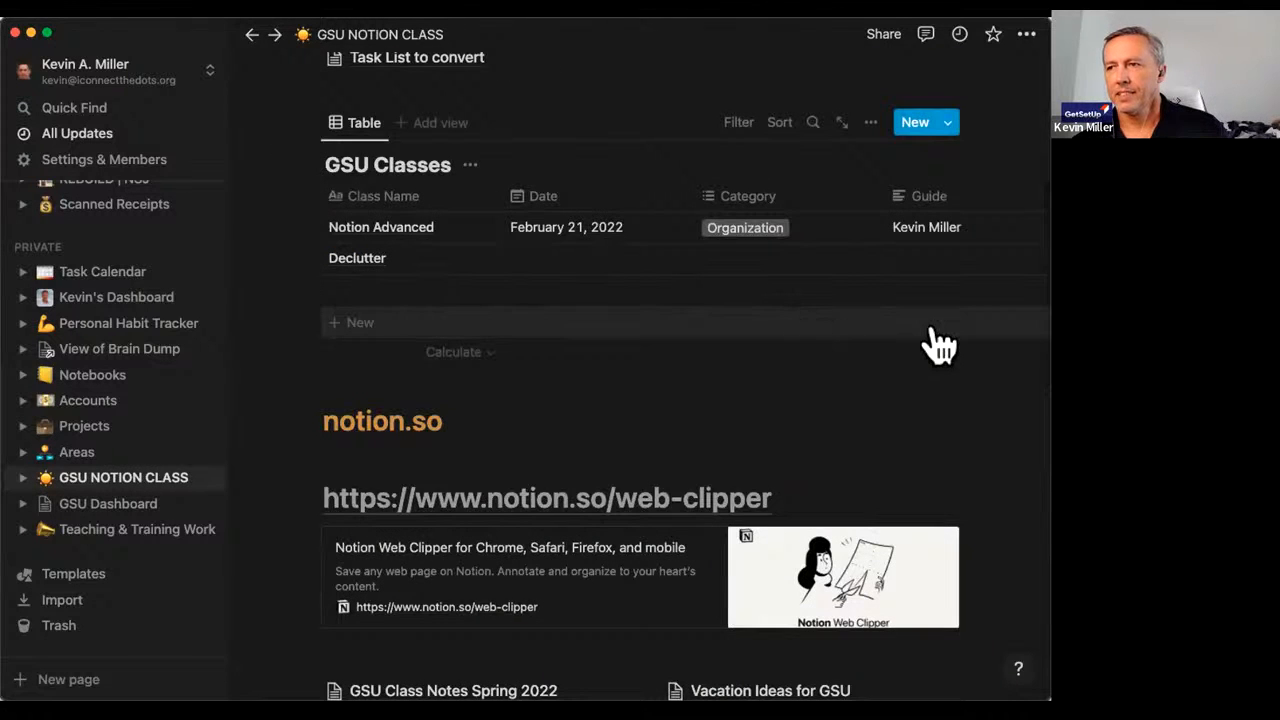
pyautogui.scroll(-12, 897, 320)
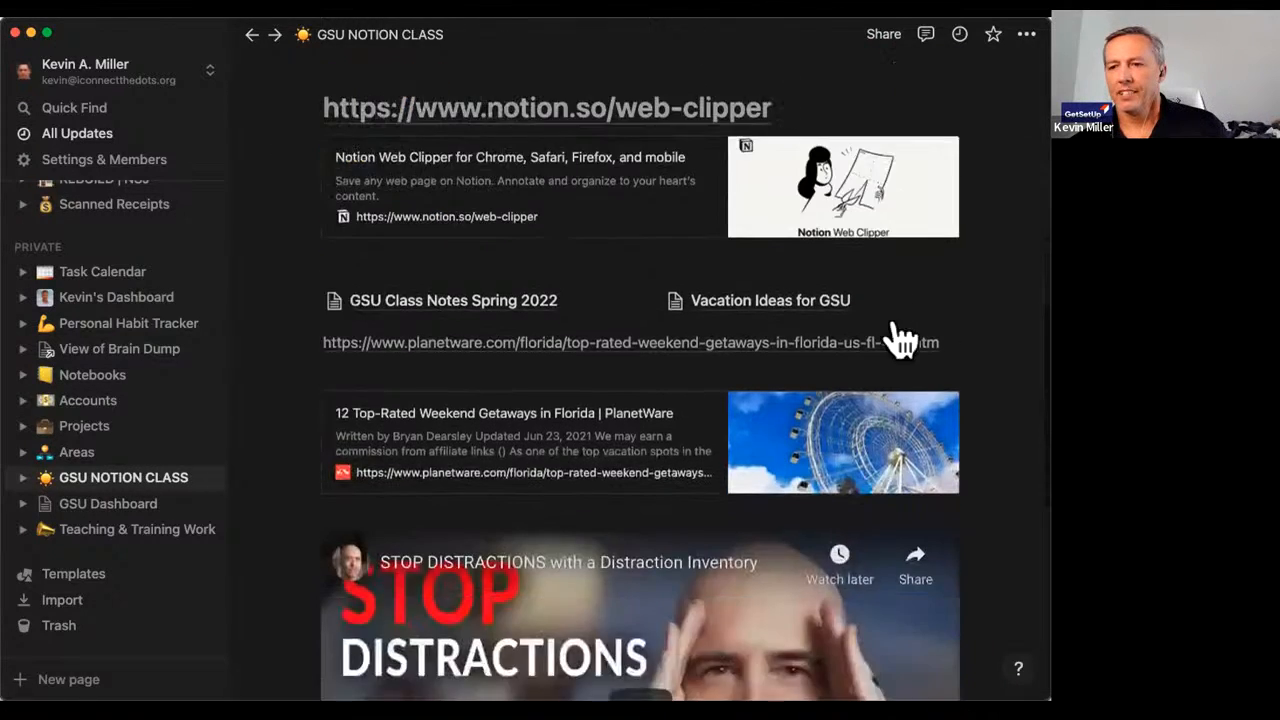